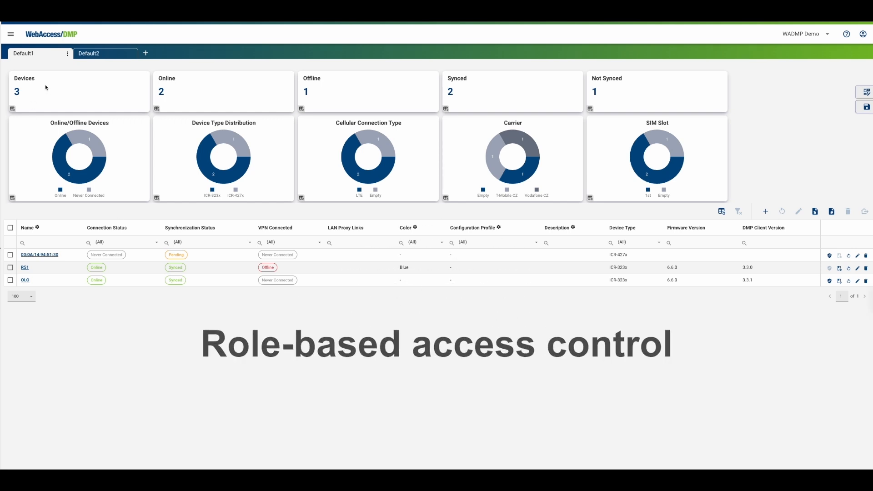
# Step: Open the Roles list and inspect the Viewer role's permissions
pyautogui.click(10, 35)
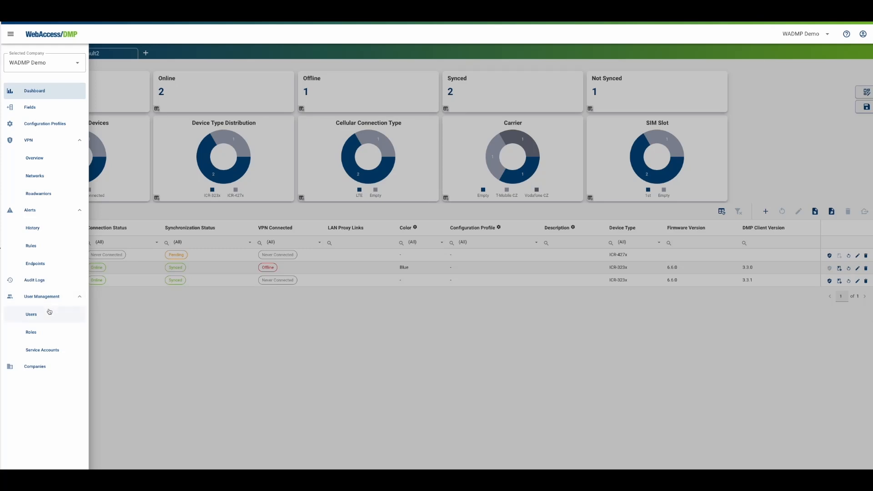
pyautogui.click(48, 334)
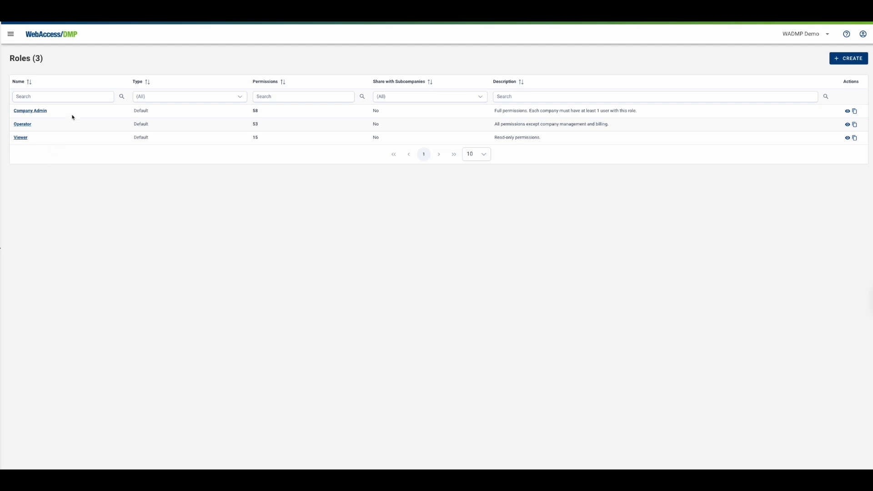
pyautogui.click(20, 137)
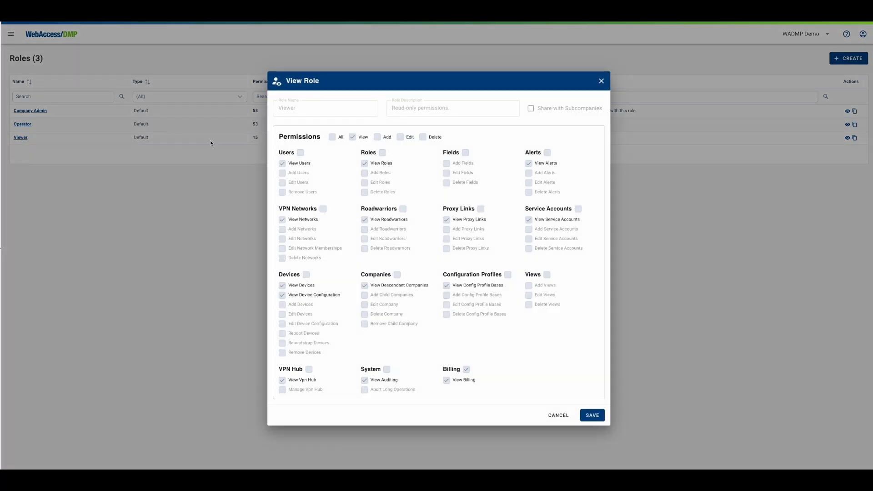
pyautogui.click(601, 81)
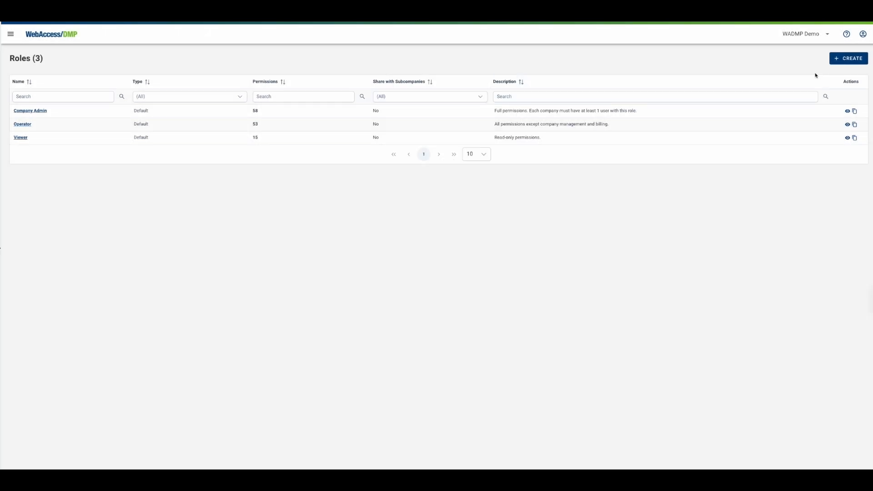
# Step: Create a role named Maintenace with View Devices, View Device Configuration, Edit Device Configuration and Reboot Devices permissions
pyautogui.click(848, 59)
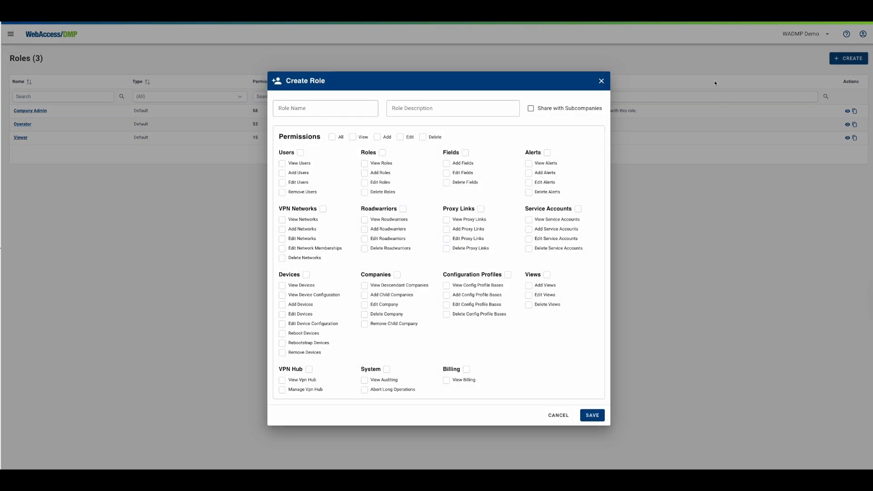
pyautogui.click(336, 112)
pyautogui.write('Maintenace')
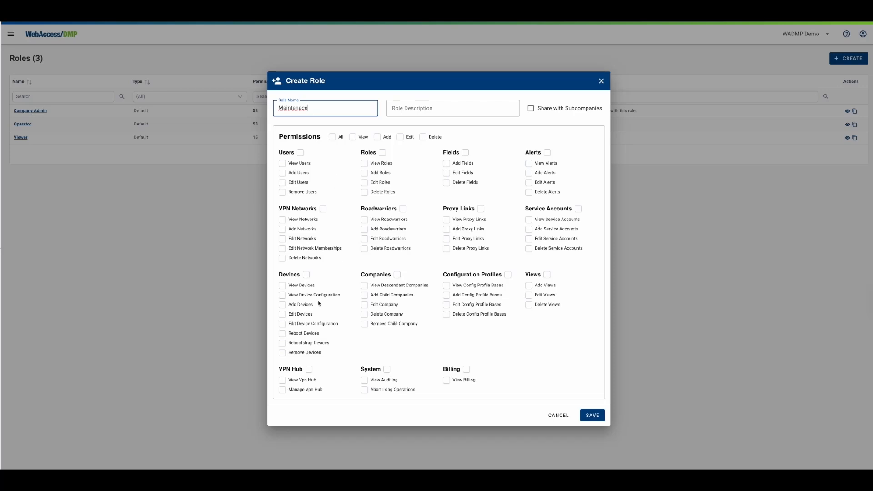
pyautogui.click(282, 285)
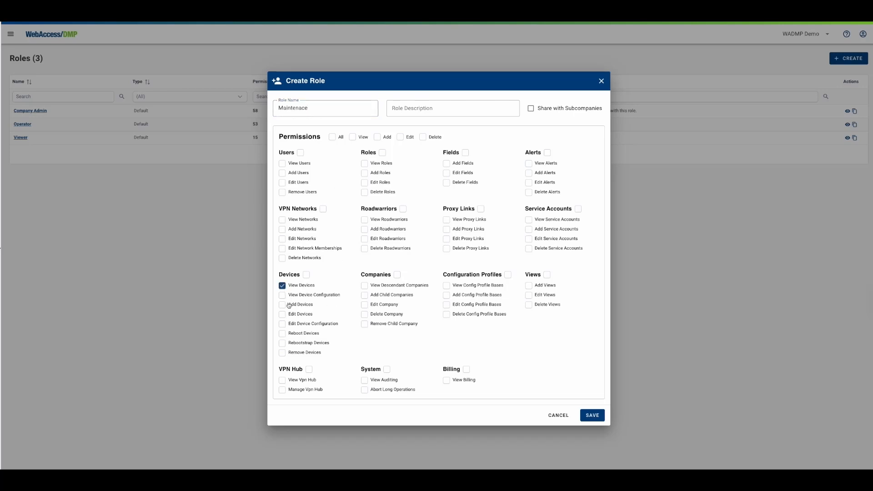
pyautogui.click(282, 296)
pyautogui.click(283, 325)
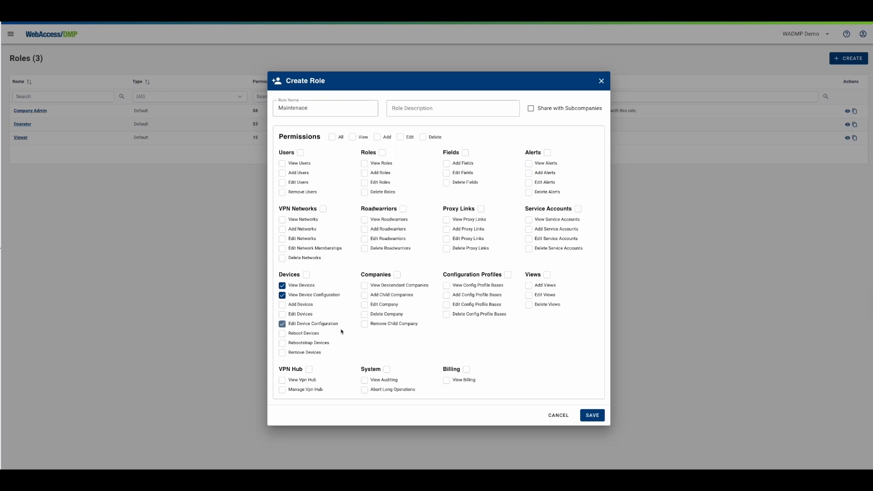
pyautogui.click(282, 333)
pyautogui.click(585, 417)
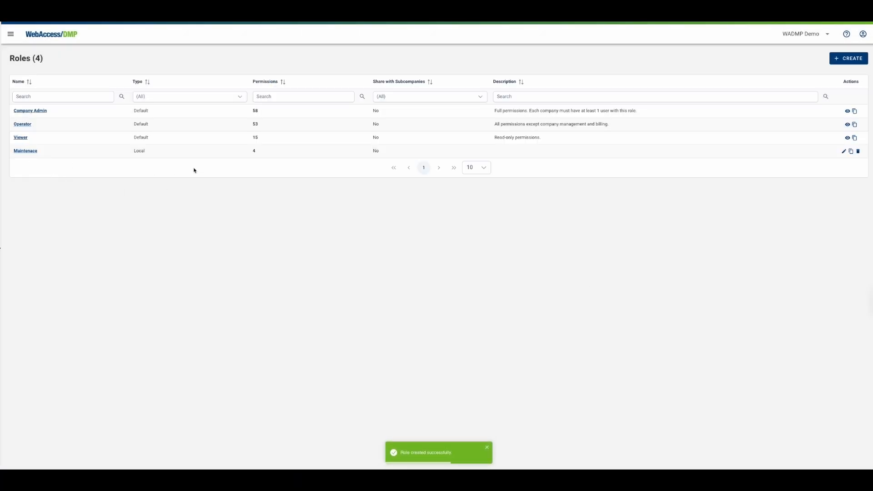
# Step: Open the Users list and edit the second user's permissions
pyautogui.click(253, 151)
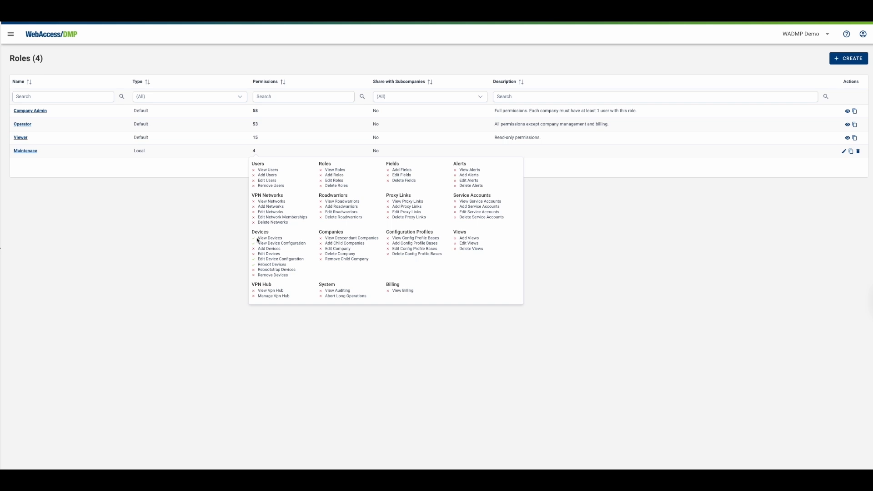
pyautogui.click(8, 34)
pyautogui.click(32, 312)
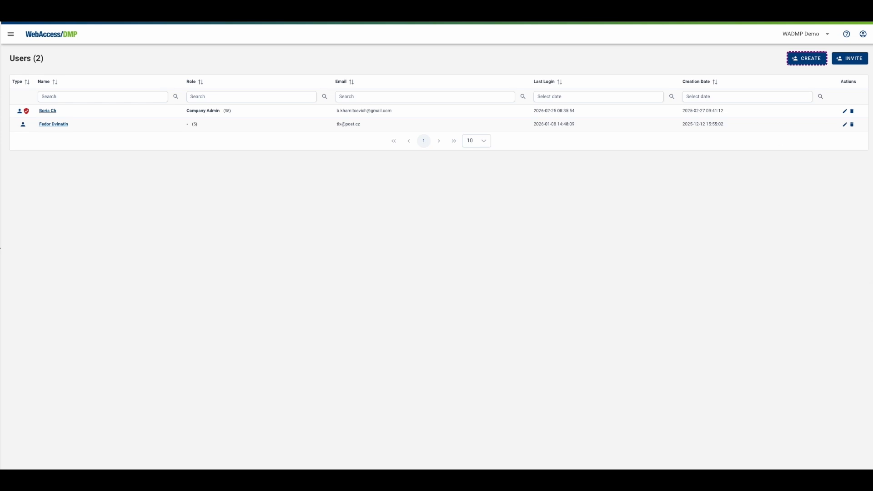
pyautogui.click(844, 125)
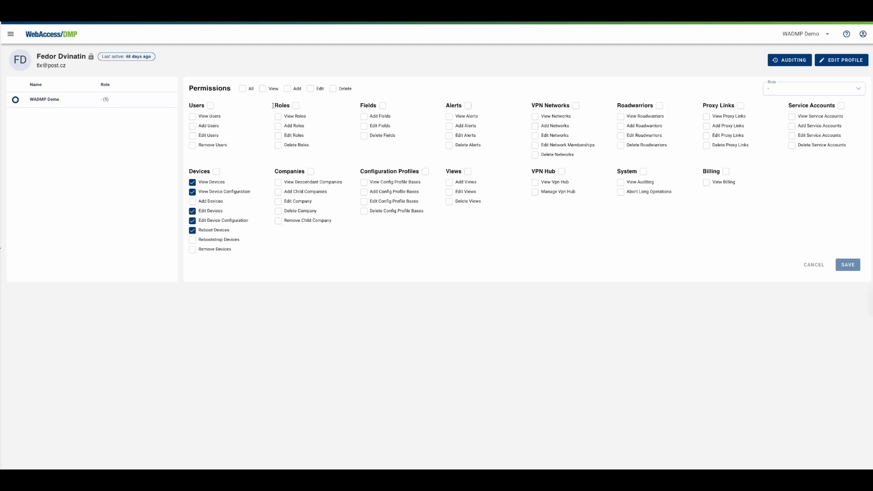
# Step: Try the Company Admin and Viewer roles for the user
pyautogui.click(787, 89)
pyautogui.click(789, 123)
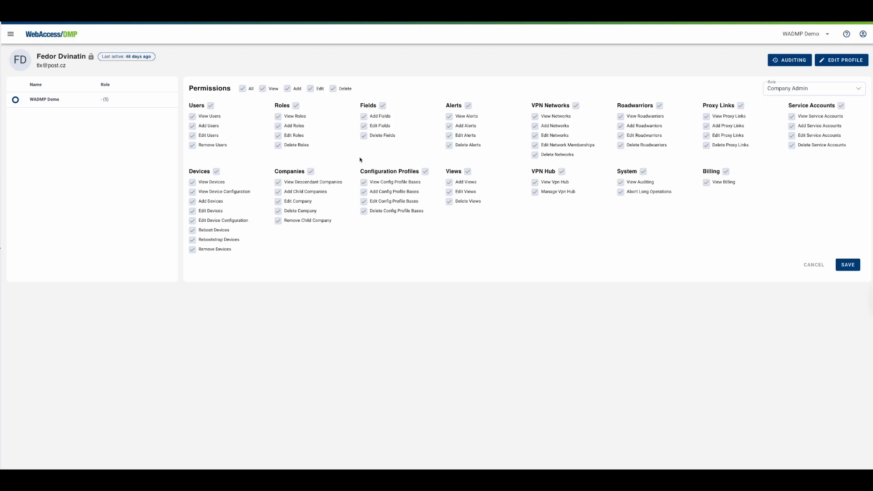
pyautogui.click(789, 91)
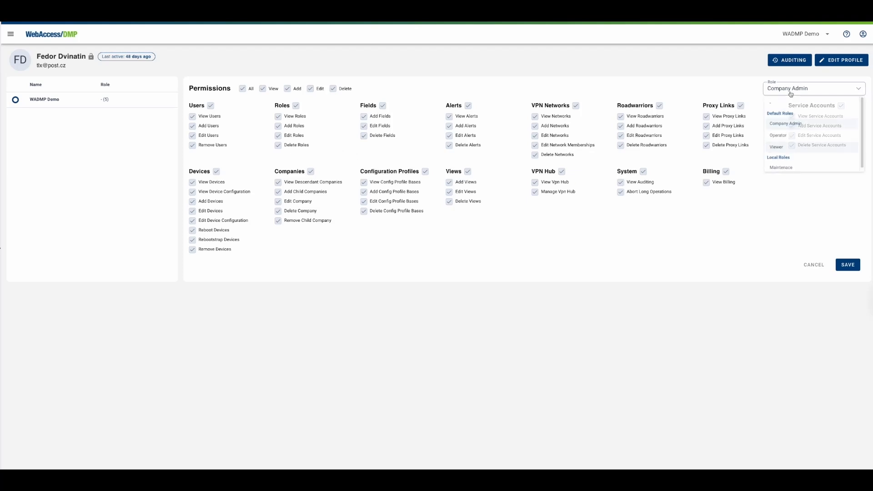
pyautogui.click(793, 147)
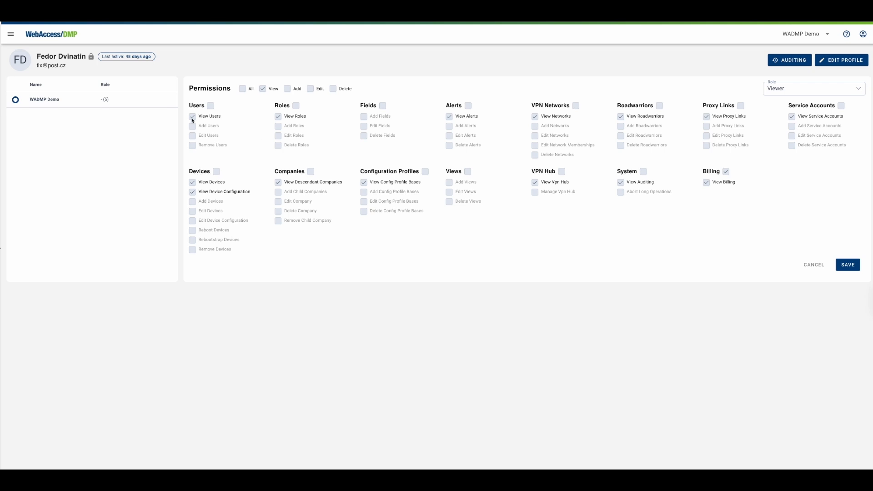
# Step: Assign the Maintenace role to the user and save
pyautogui.click(800, 92)
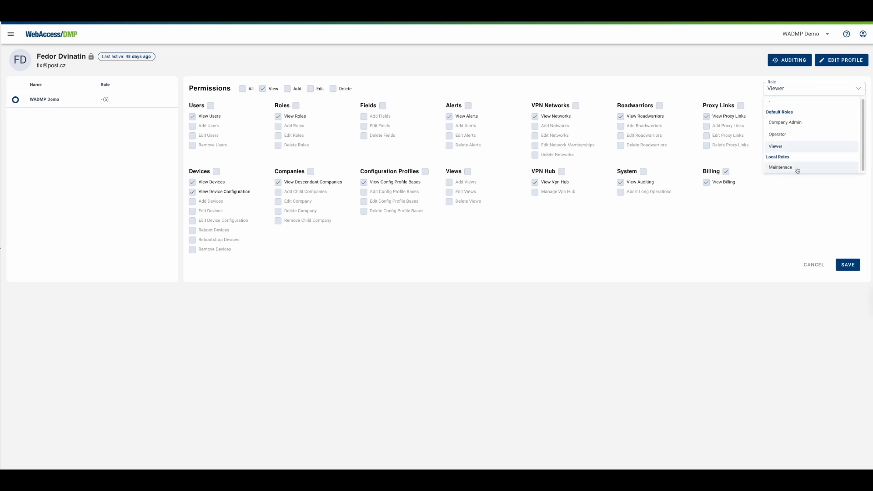
pyautogui.click(796, 169)
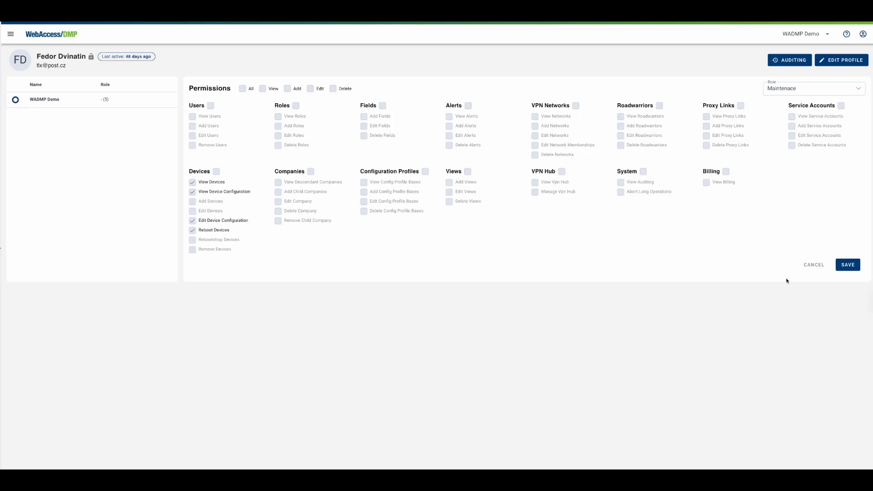
pyautogui.click(847, 265)
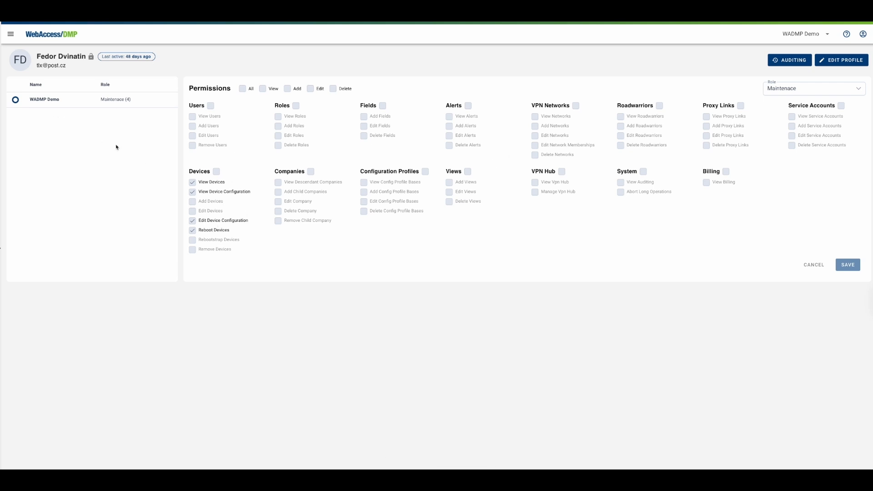
# Step: Add the View Users permission to the Maintenace role and save
pyautogui.click(11, 34)
pyautogui.click(42, 332)
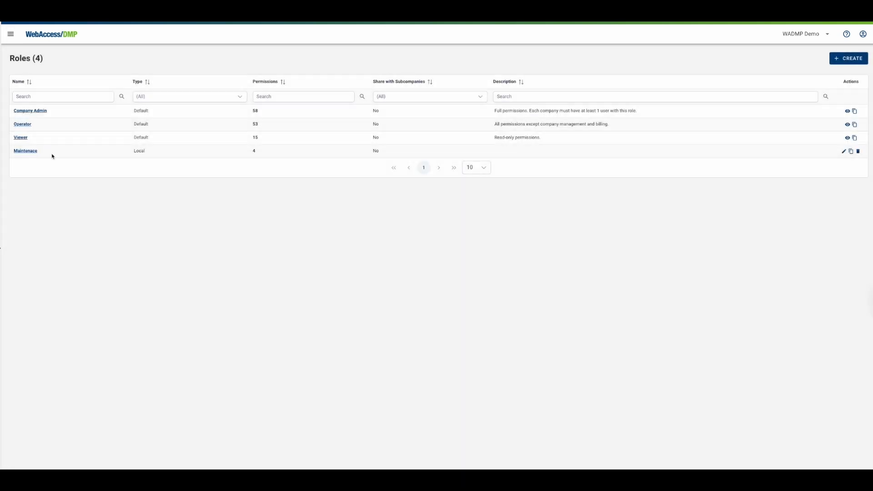
pyautogui.click(26, 151)
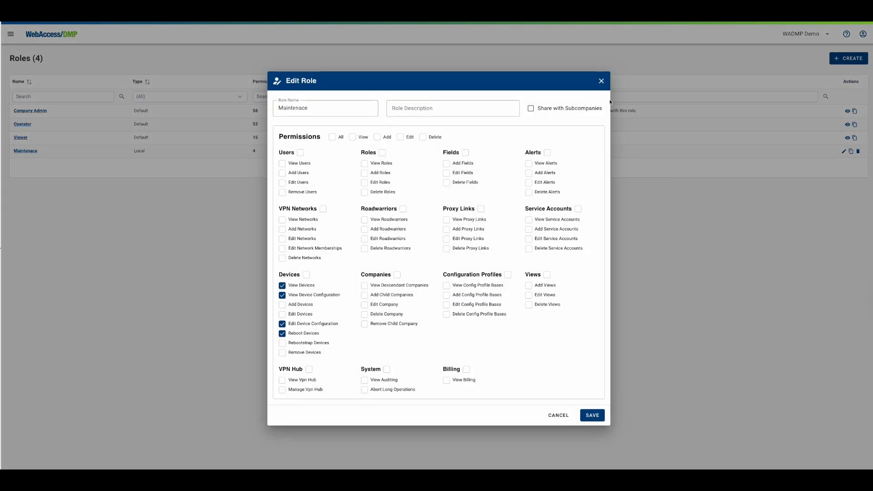
pyautogui.click(283, 164)
pyautogui.click(592, 415)
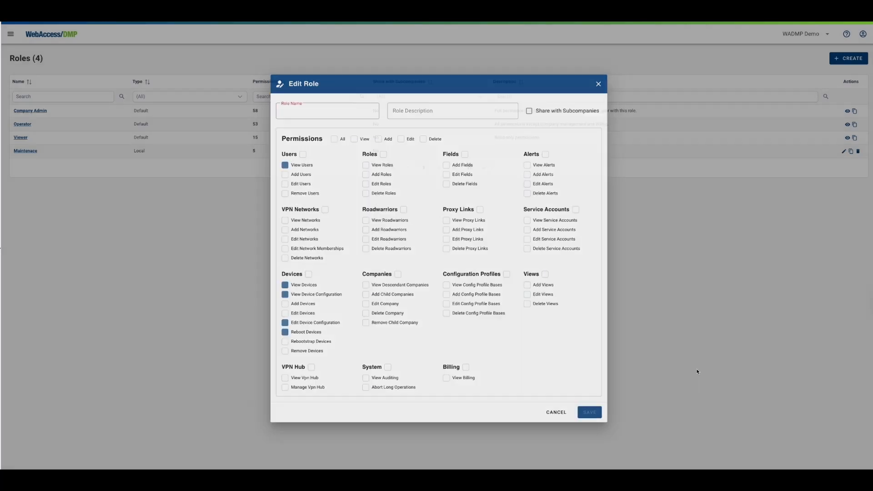
# Step: Reopen the second user's permissions to review the updated Maintenace role
pyautogui.click(11, 33)
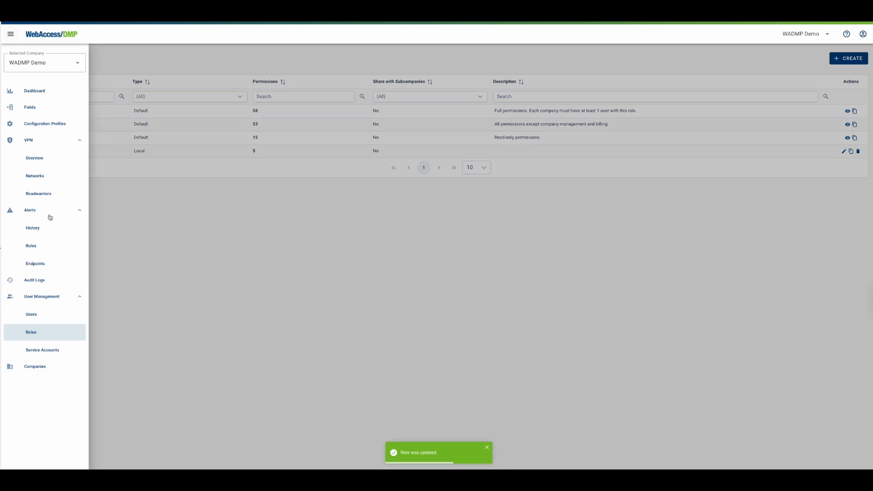
pyautogui.click(39, 313)
pyautogui.click(54, 125)
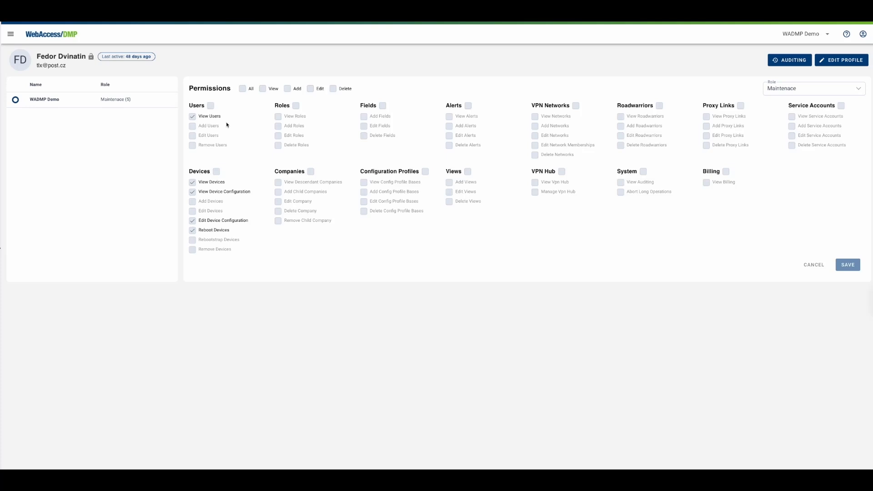
pyautogui.click(781, 90)
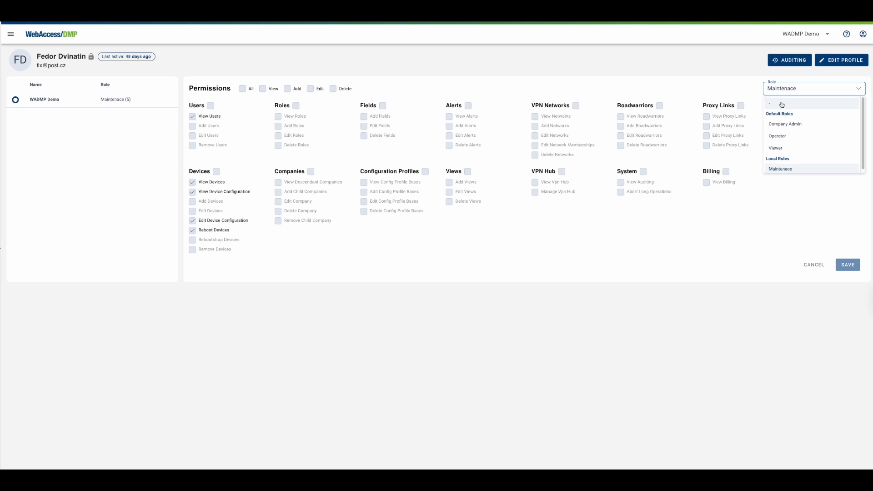
pyautogui.click(778, 104)
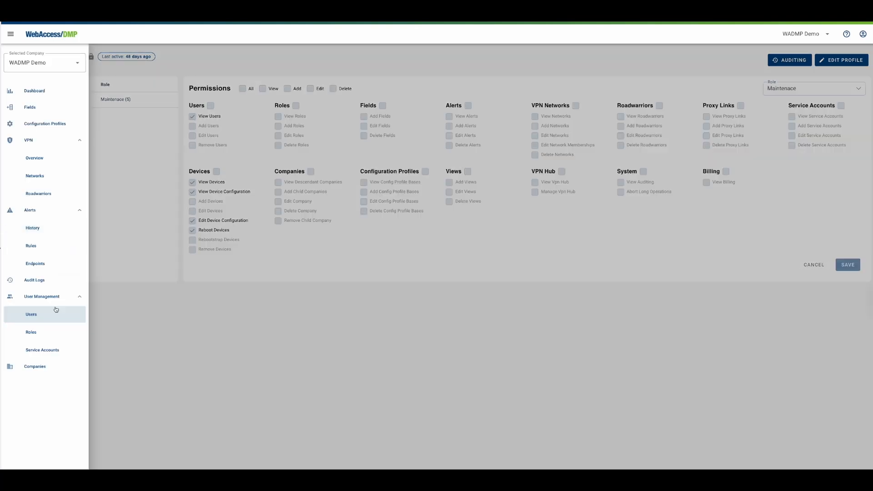
# Step: Start a new service account, tick all Add permissions, and close the form without saving
pyautogui.click(42, 351)
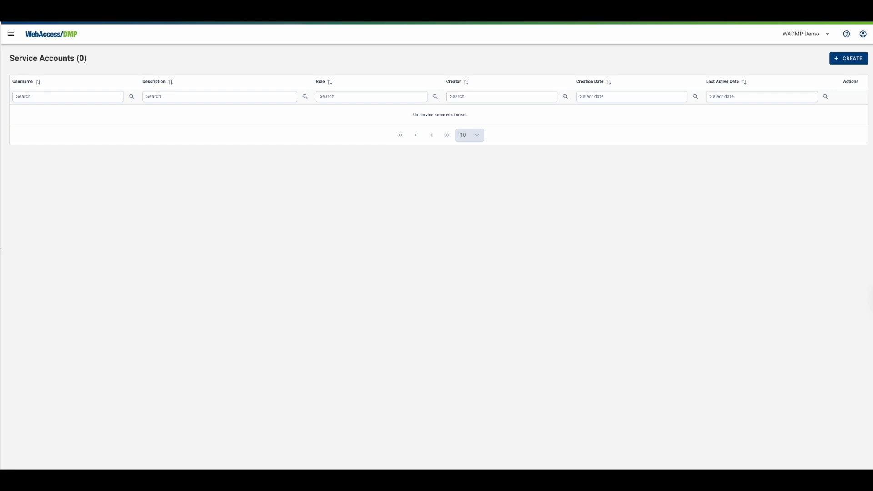
pyautogui.click(847, 59)
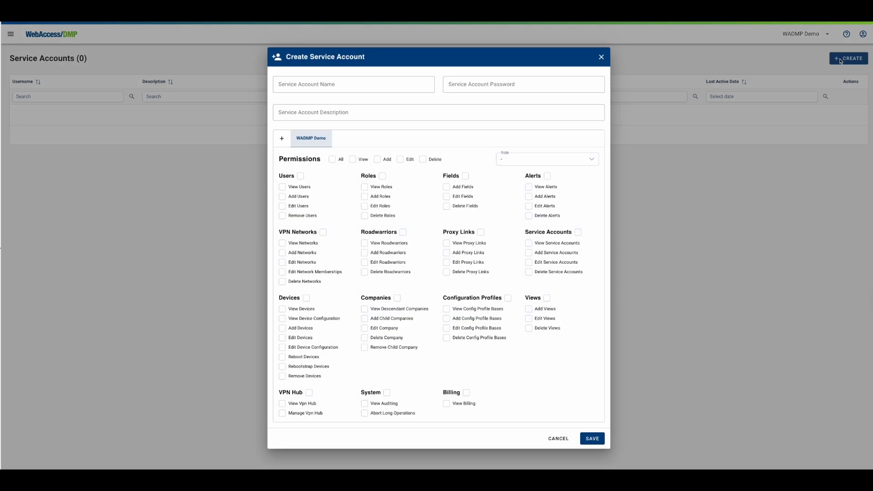
pyautogui.click(337, 84)
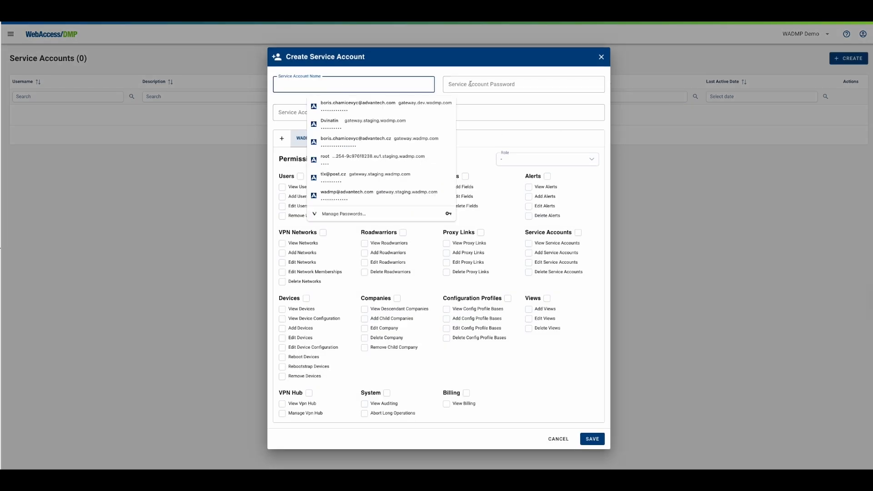
pyautogui.click(451, 88)
pyautogui.click(404, 72)
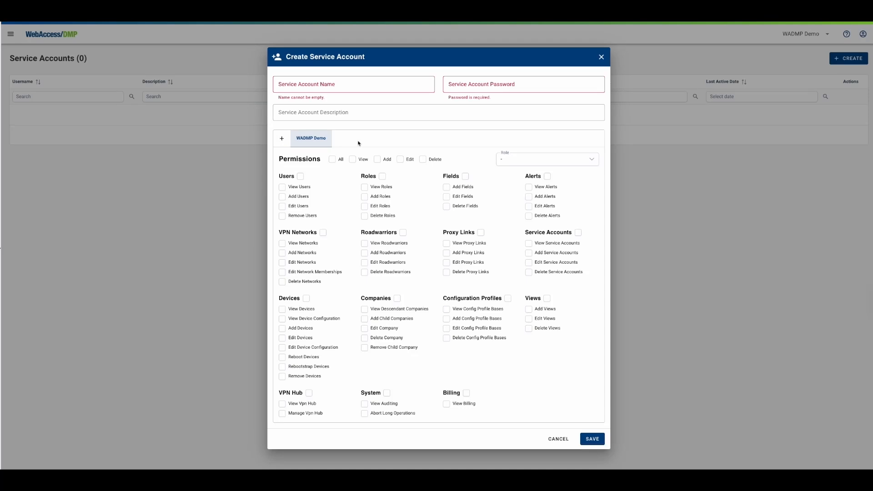
pyautogui.click(512, 161)
pyautogui.click(450, 139)
pyautogui.click(377, 159)
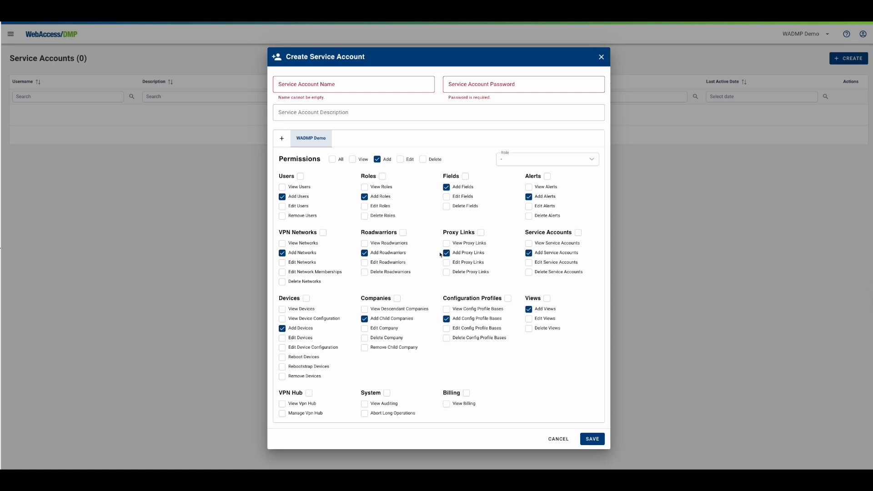
pyautogui.click(600, 57)
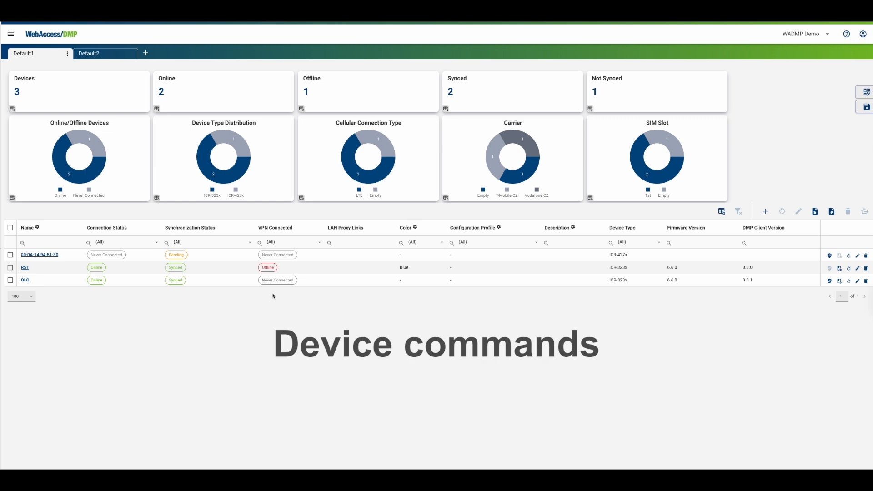
# Step: Open the OLO device and view its command history
pyautogui.click(25, 280)
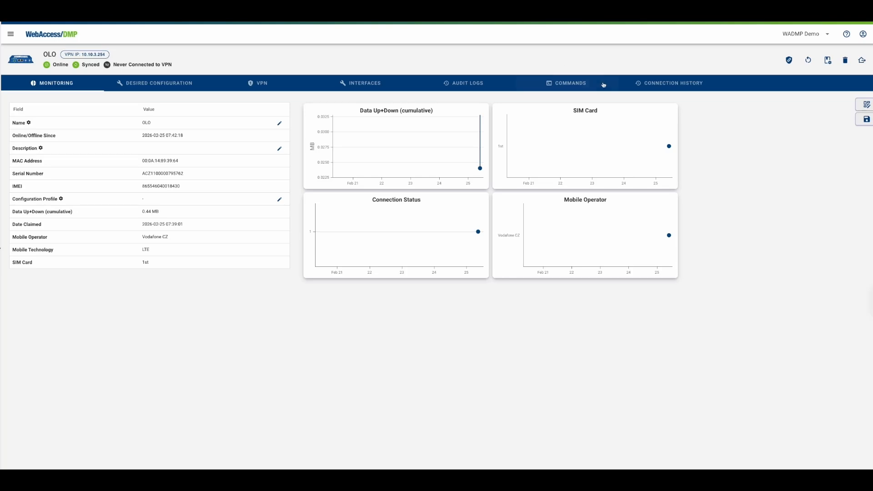
pyautogui.click(563, 89)
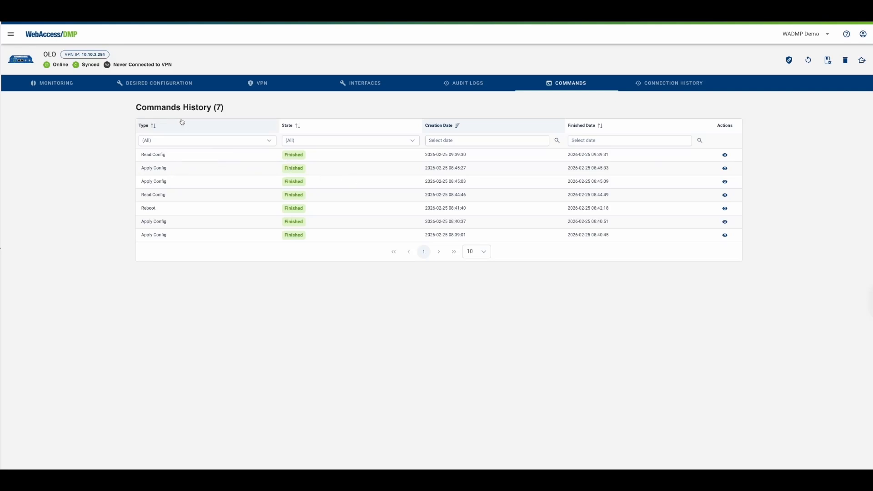
# Step: In the device's desired configuration, enable AUTOUP_BASE_URL and set it to google.com
pyautogui.click(152, 83)
pyautogui.click(211, 113)
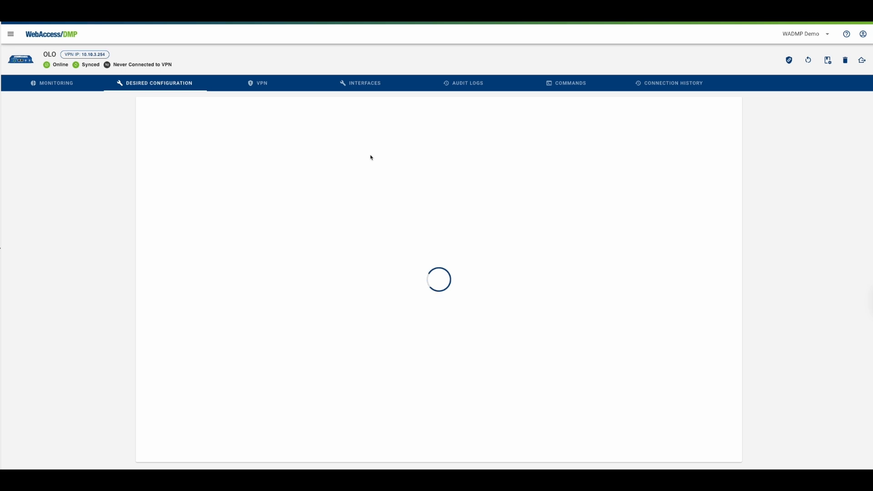
pyautogui.click(368, 135)
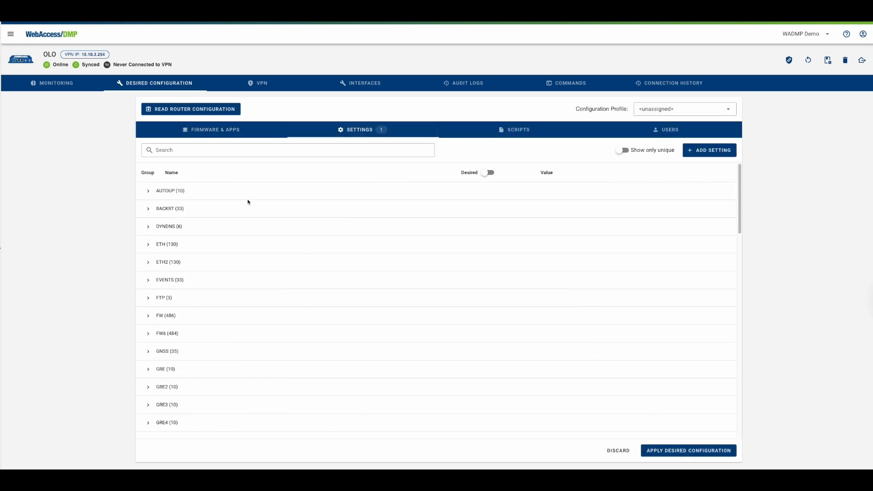
pyautogui.click(148, 191)
pyautogui.click(594, 211)
pyautogui.moveTo(593, 210); pyautogui.dragTo(523, 212)
pyautogui.write('google.com')
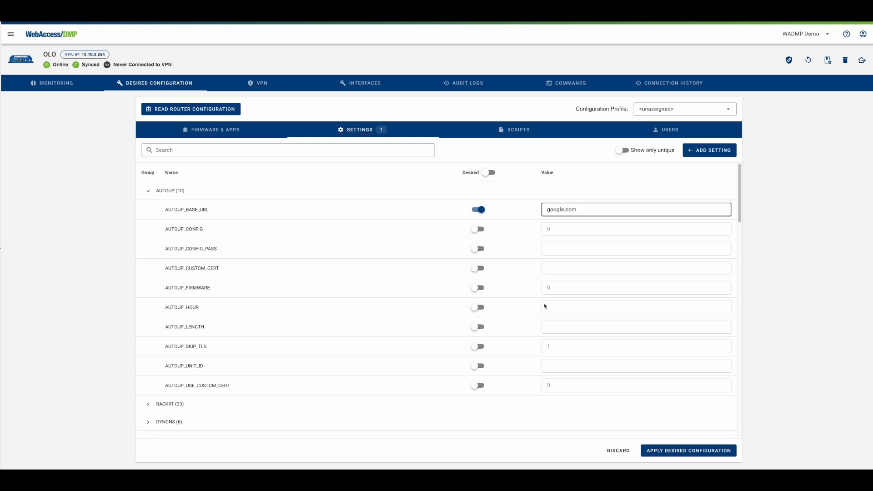
# Step: Apply the desired configuration with the AUTOUP_BASE_URL setting to the OLO device
pyautogui.click(688, 451)
pyautogui.click(522, 274)
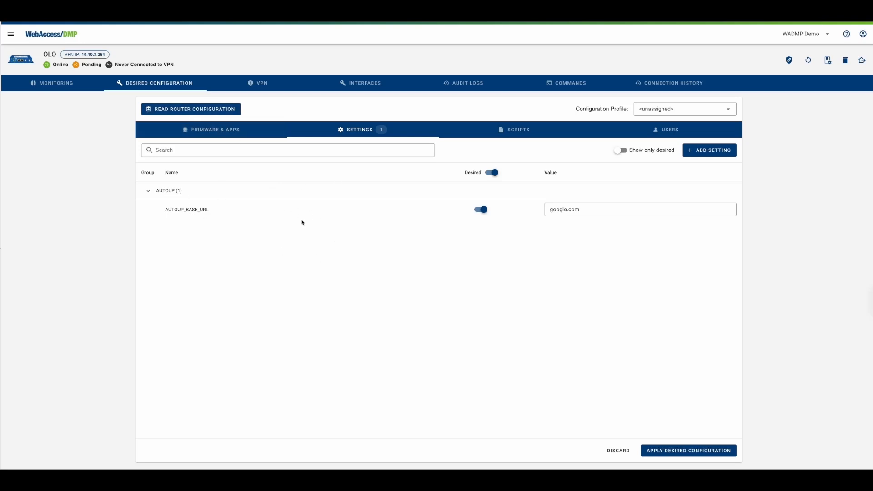
# Step: In the device's firmware and apps, set WebAccess/DMP Client 3.x.x to version 3.4.0-rc0 and apply the desired configuration
pyautogui.click(210, 110)
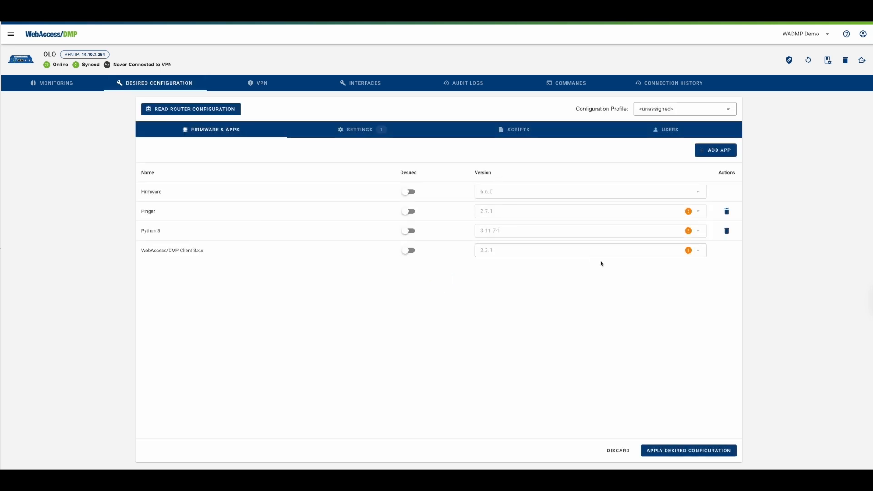
pyautogui.moveTo(688, 212)
pyautogui.moveTo(688, 251)
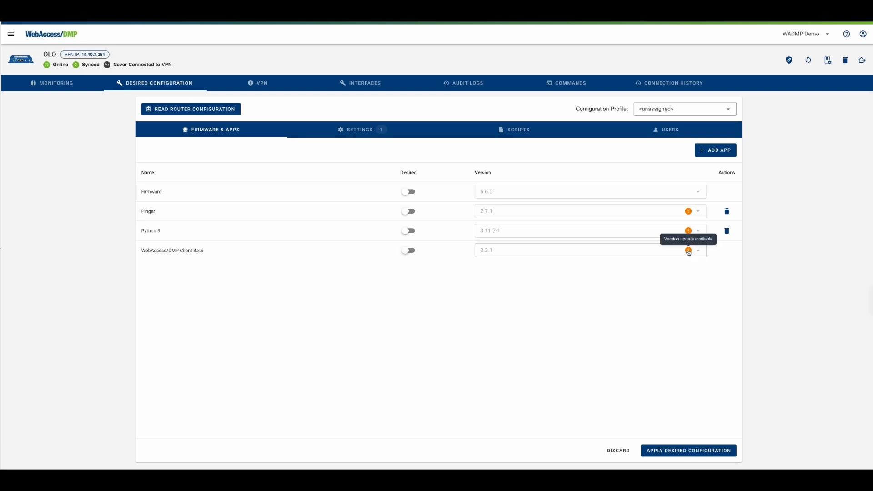
pyautogui.click(660, 252)
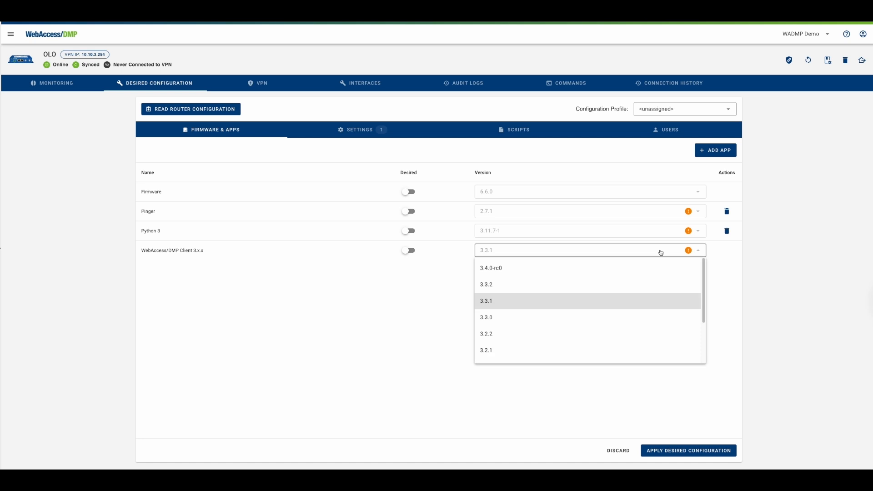
pyautogui.click(618, 268)
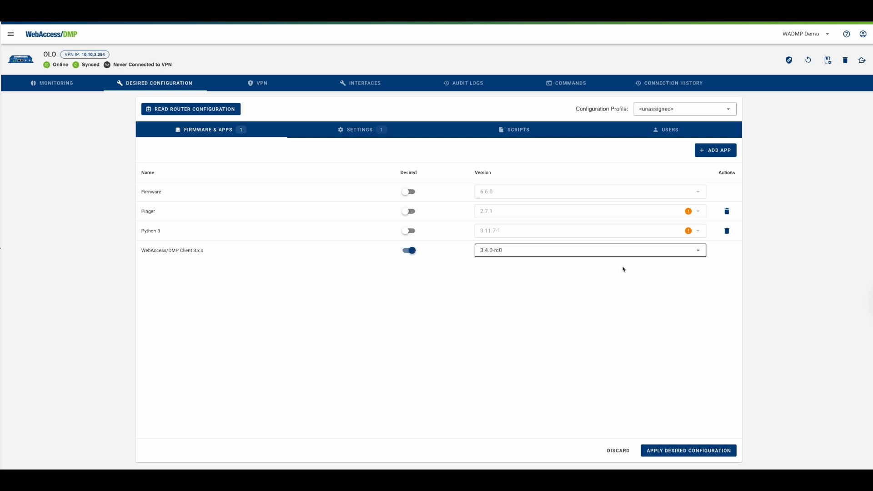
pyautogui.click(677, 450)
pyautogui.click(532, 274)
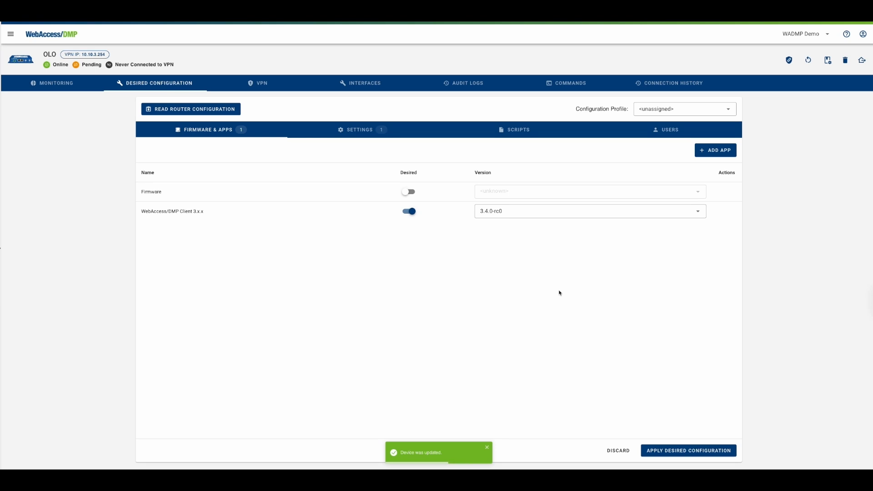
# Step: Open the device's commands history and inspect the details of the two latest Apply Config commands
pyautogui.click(564, 83)
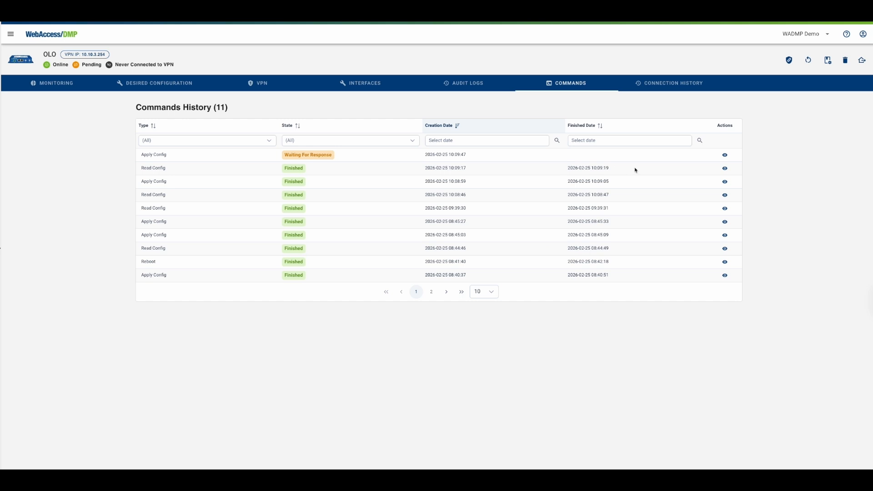
pyautogui.click(724, 181)
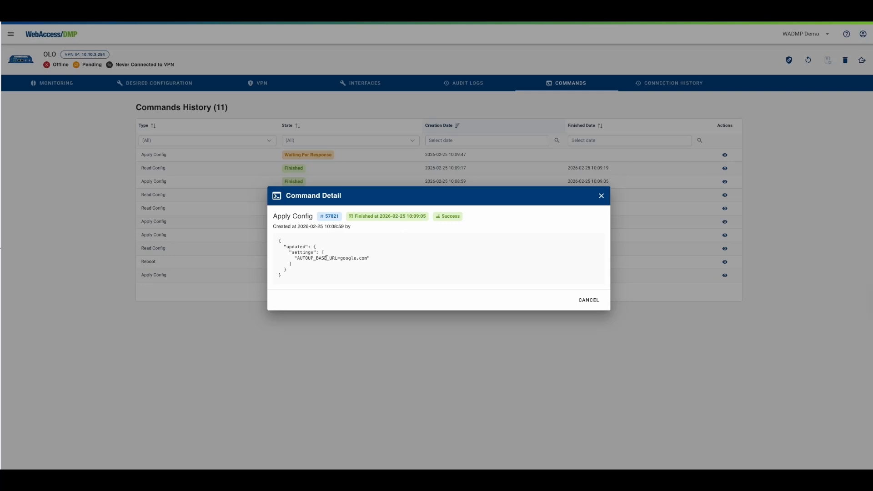
pyautogui.click(600, 196)
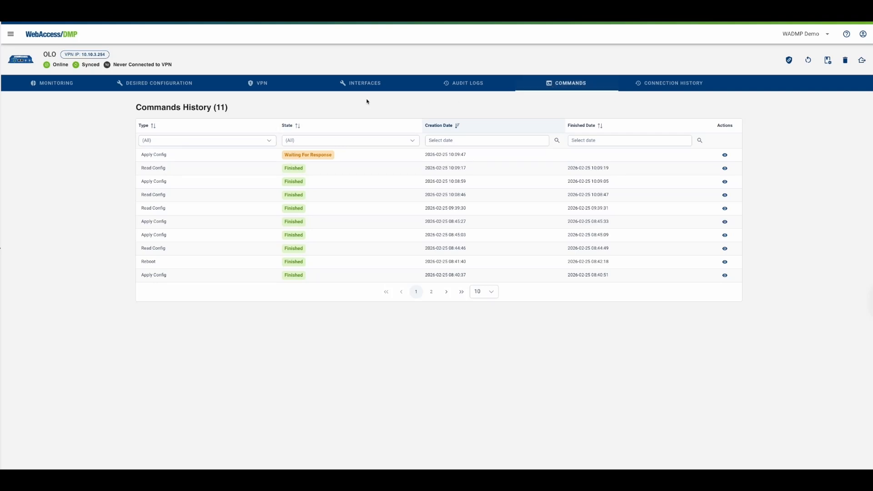
pyautogui.click(725, 155)
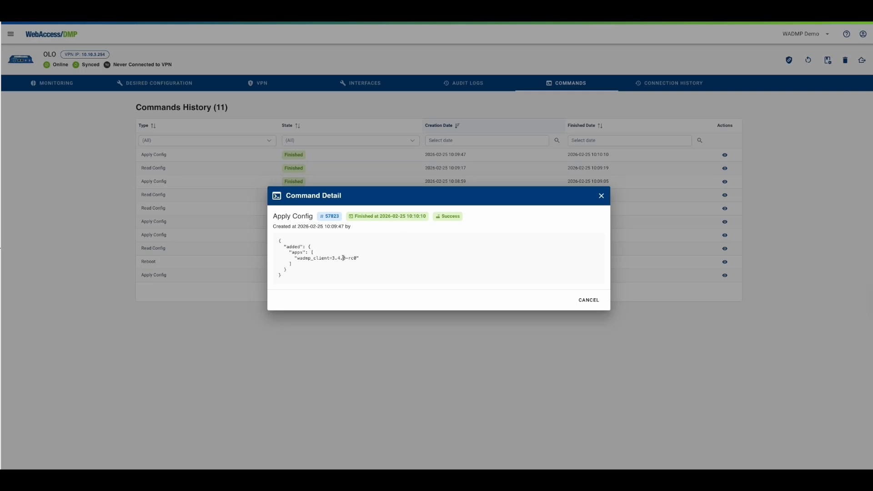
pyautogui.click(207, 121)
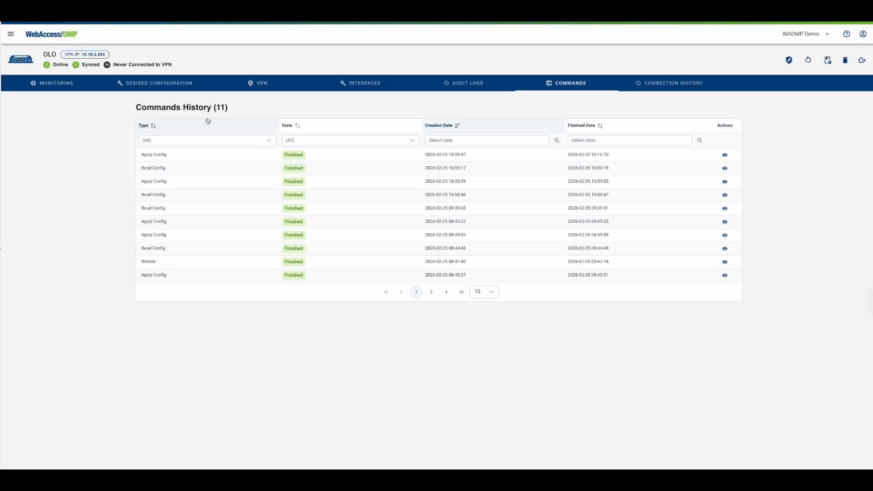
pyautogui.click(57, 35)
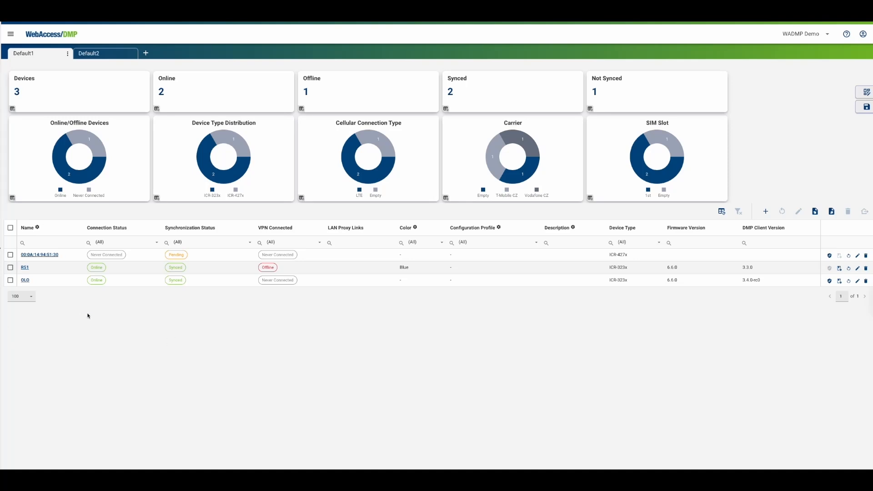
pyautogui.click(10, 228)
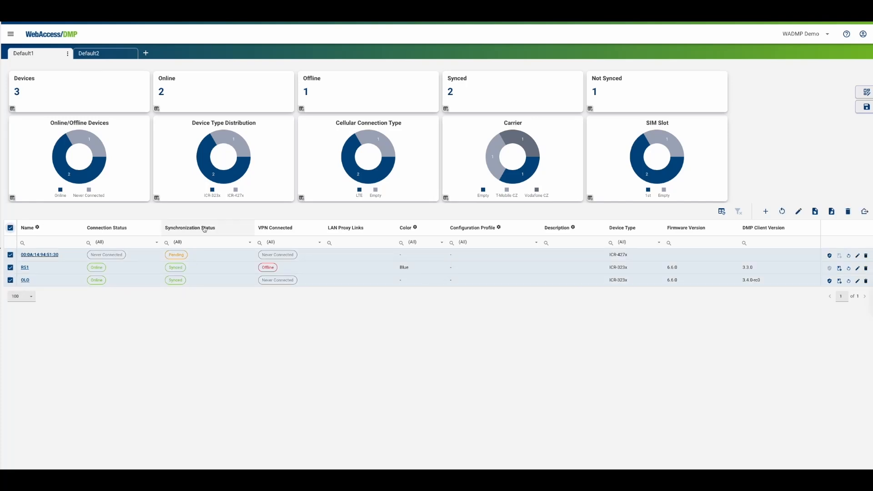
pyautogui.click(865, 212)
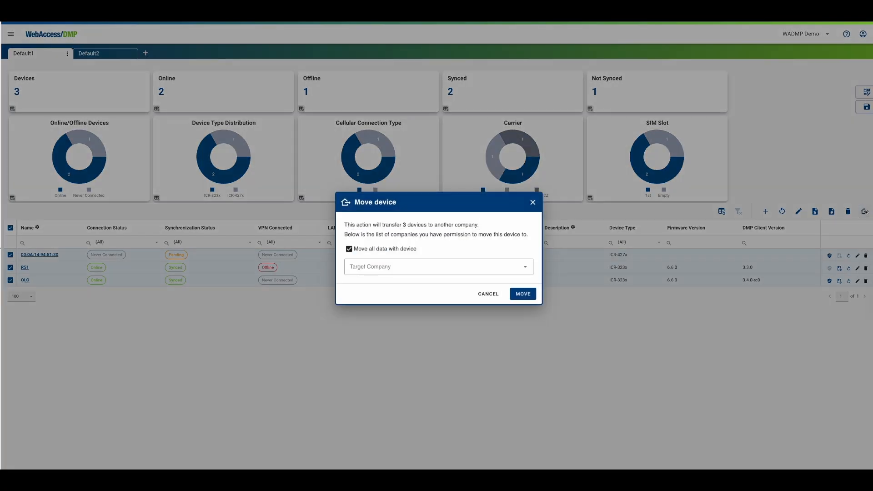
pyautogui.click(397, 270)
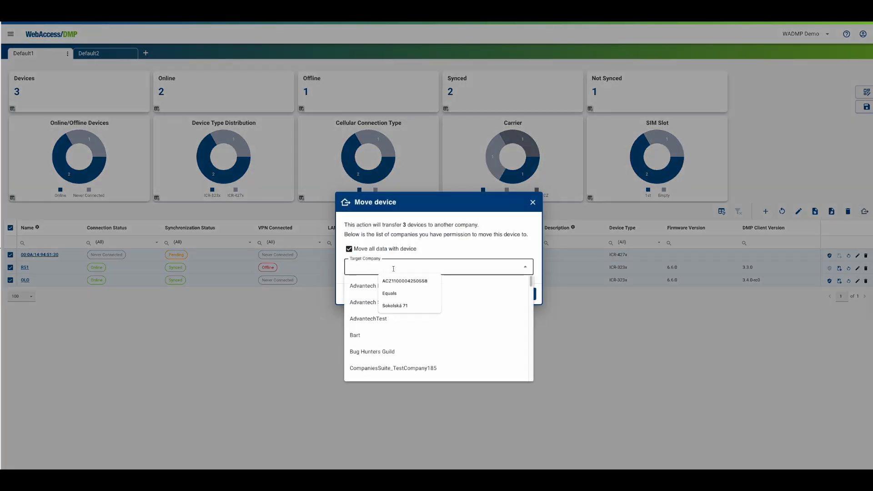
pyautogui.write('wad')
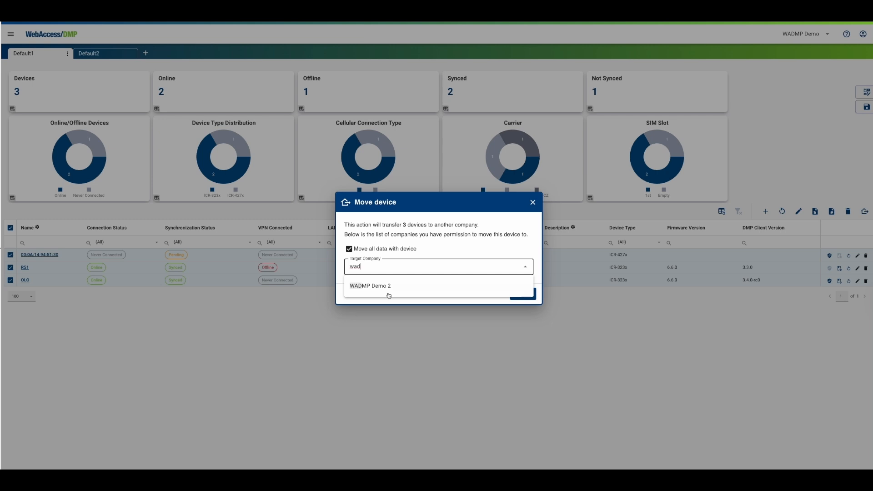
pyautogui.click(375, 288)
pyautogui.click(487, 294)
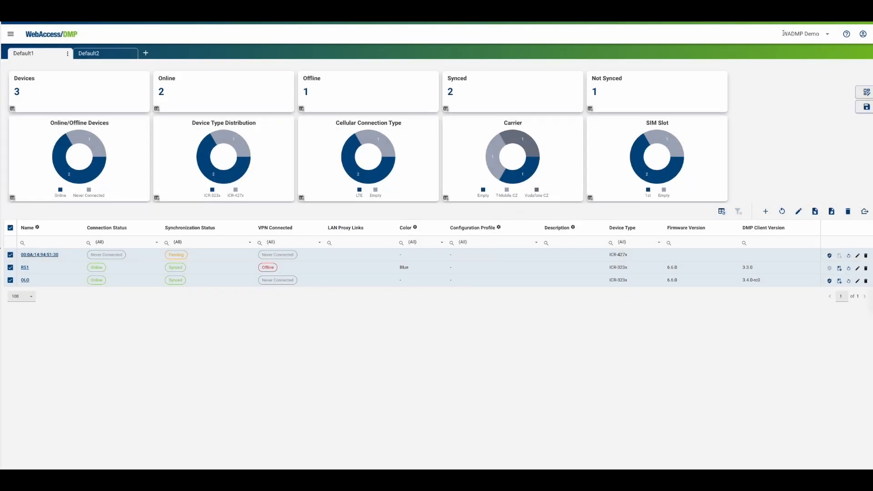
# Step: Switch to the WADMP Demo 2 company to view its devices, then return to WADMP Demo
pyautogui.moveTo(782, 33); pyautogui.dragTo(821, 33)
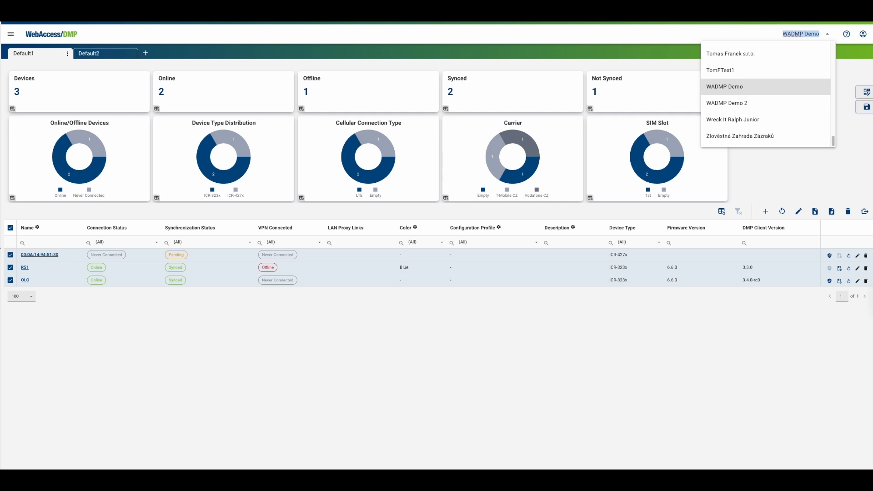
pyautogui.write('wadmp')
pyautogui.click(811, 68)
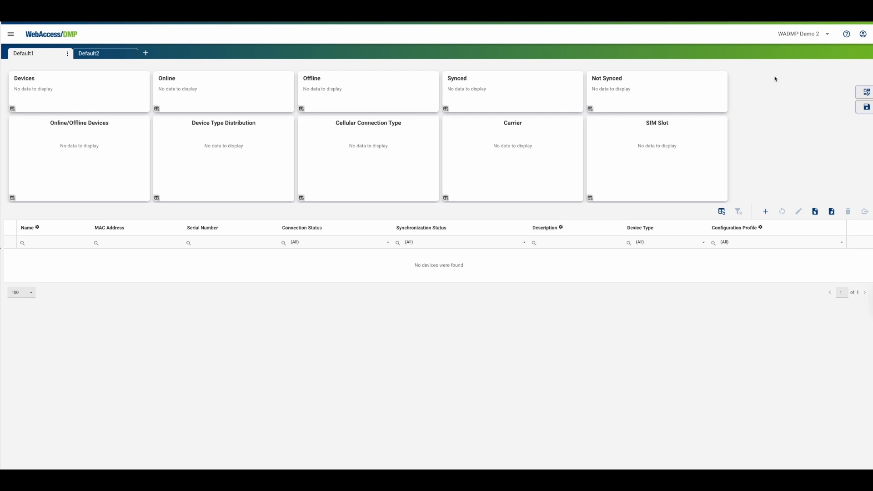
pyautogui.click(779, 35)
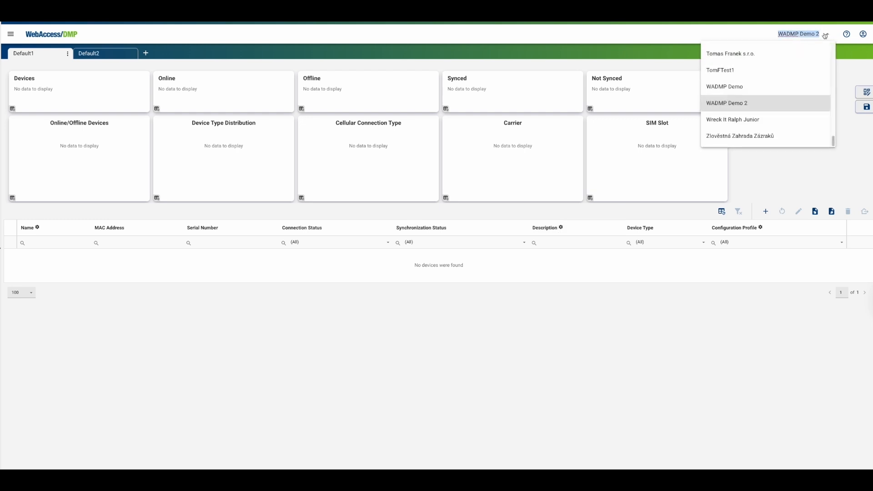
pyautogui.click(737, 88)
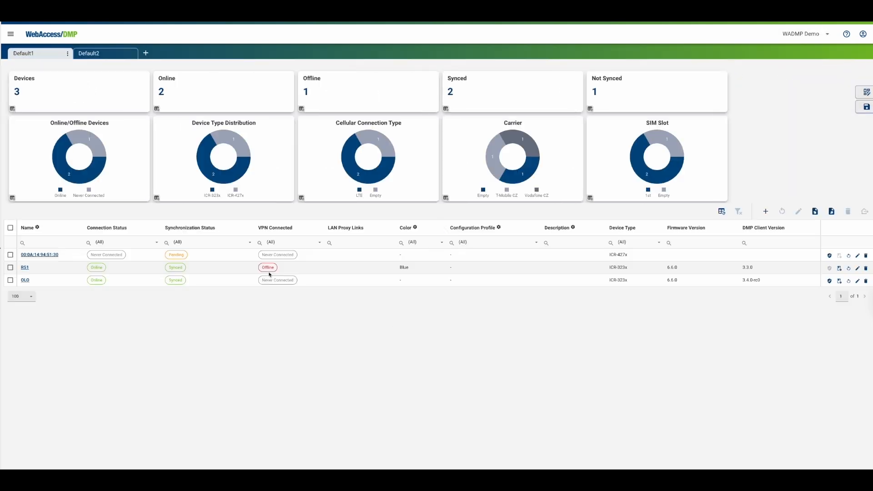
# Step: Move all three devices, with all their data, from the dashboard to the company WADMP Demo 2
pyautogui.click(10, 227)
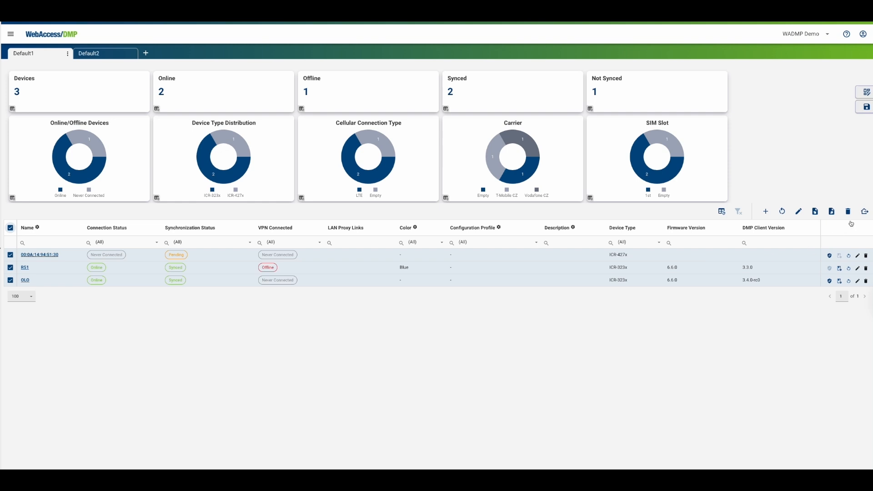
pyautogui.click(867, 213)
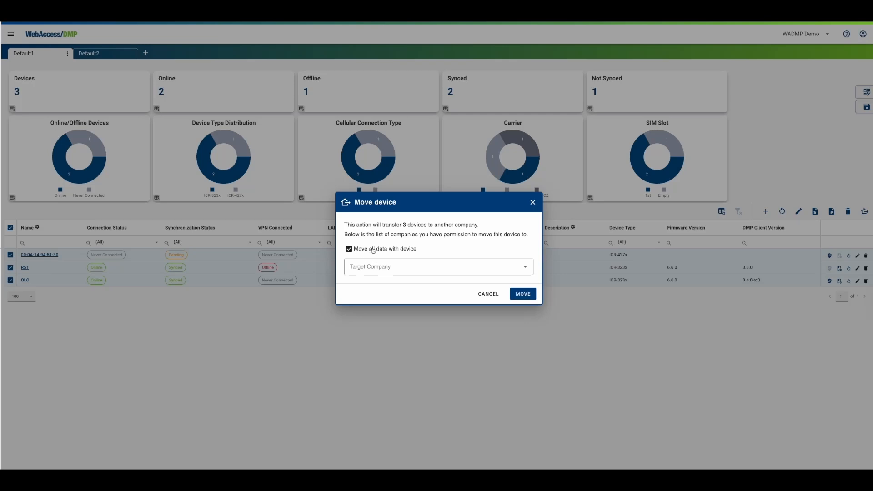
pyautogui.click(405, 267)
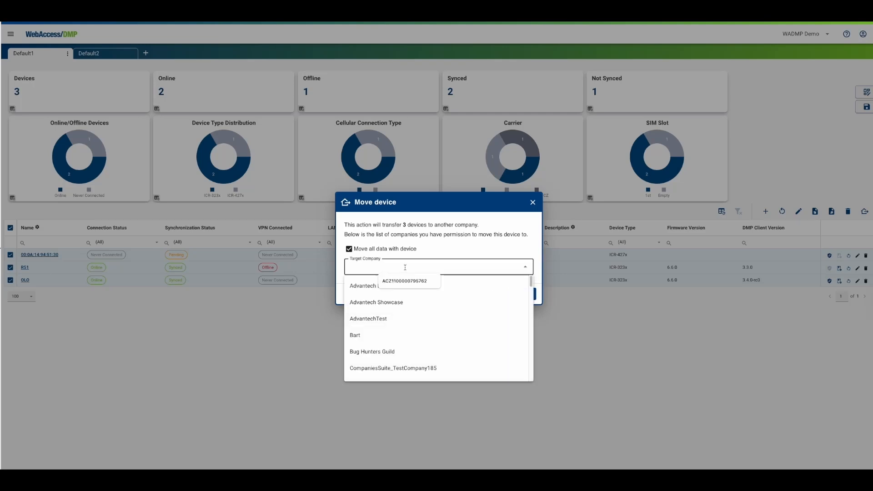
pyautogui.write('wadm')
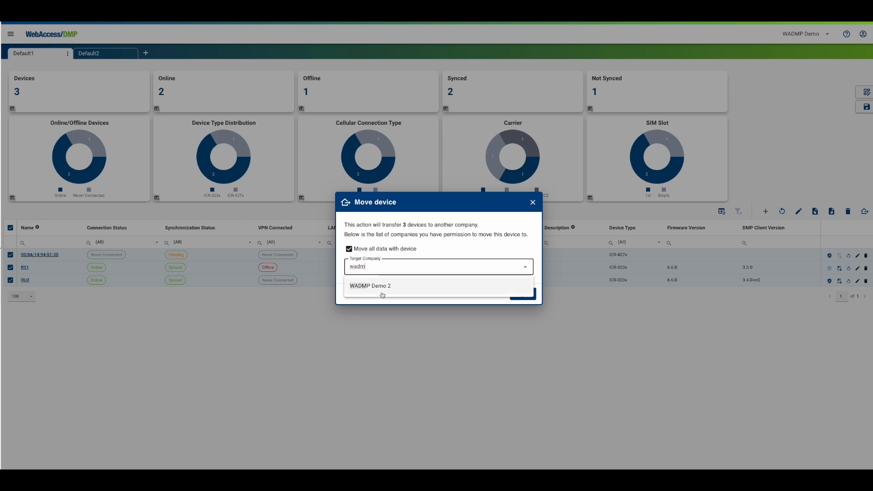
pyautogui.click(382, 294)
pyautogui.click(519, 295)
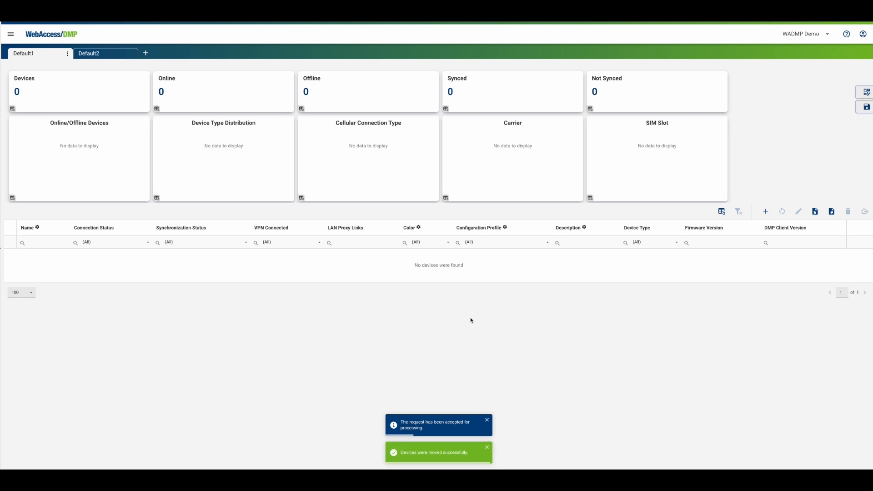
# Step: Switch to WADMP Demo 2 to check the moved devices, then switch back to WADMP Demo
pyautogui.click(784, 35)
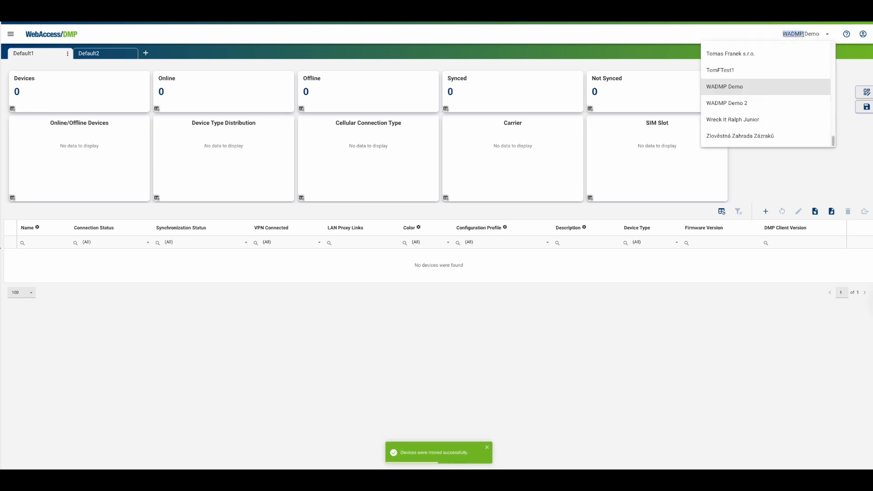
pyautogui.click(744, 101)
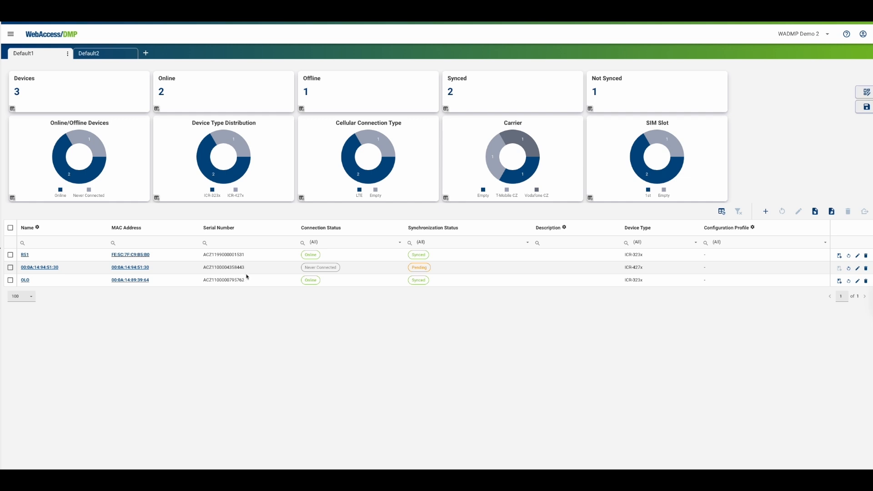
pyautogui.click(776, 37)
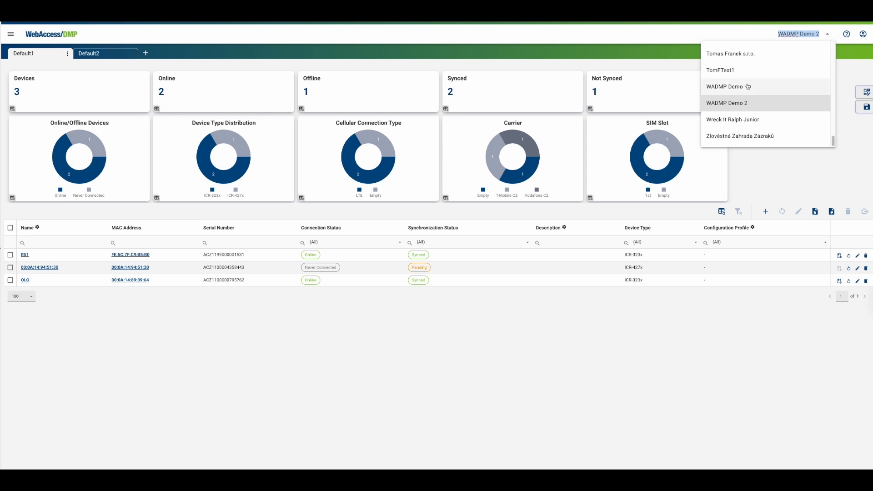
pyautogui.click(748, 86)
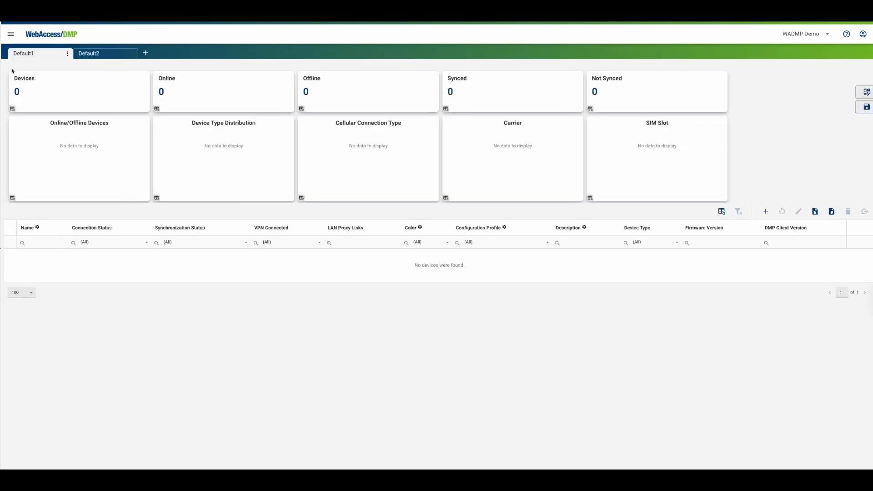
# Step: Open the WADMP Demo company profile and view the primary contact's edit form without saving
pyautogui.click(10, 34)
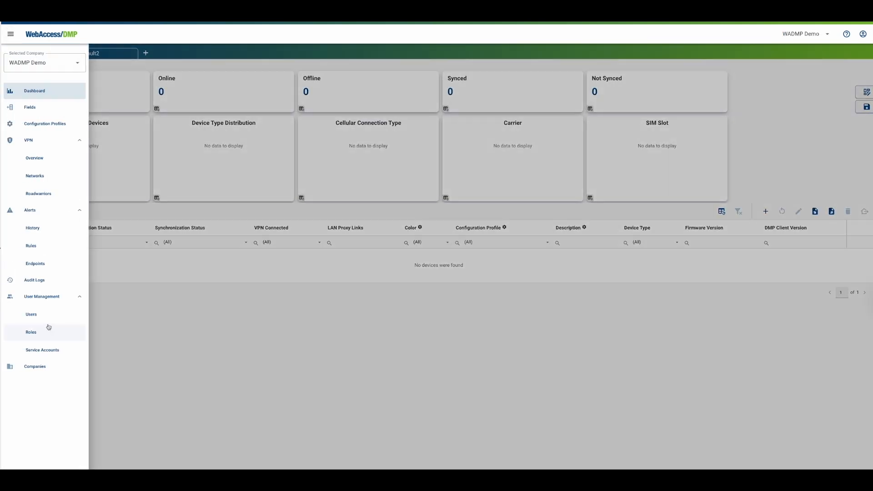
pyautogui.click(44, 366)
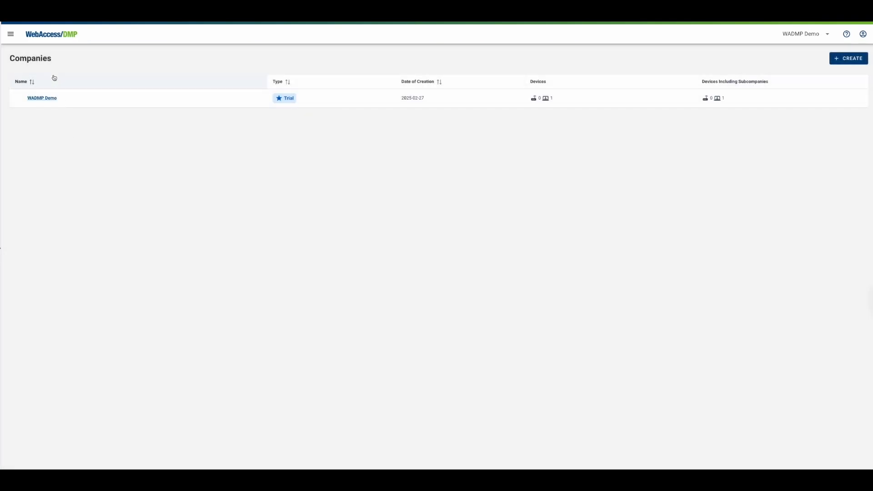
pyautogui.click(46, 98)
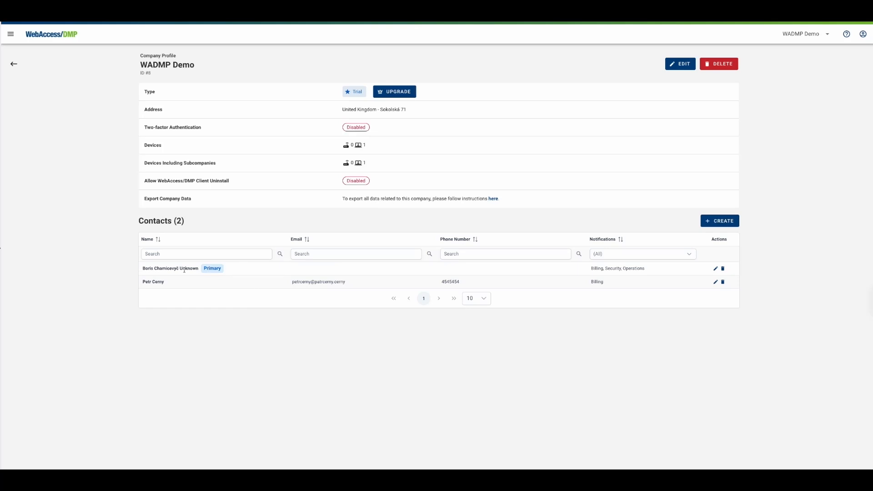
pyautogui.click(715, 268)
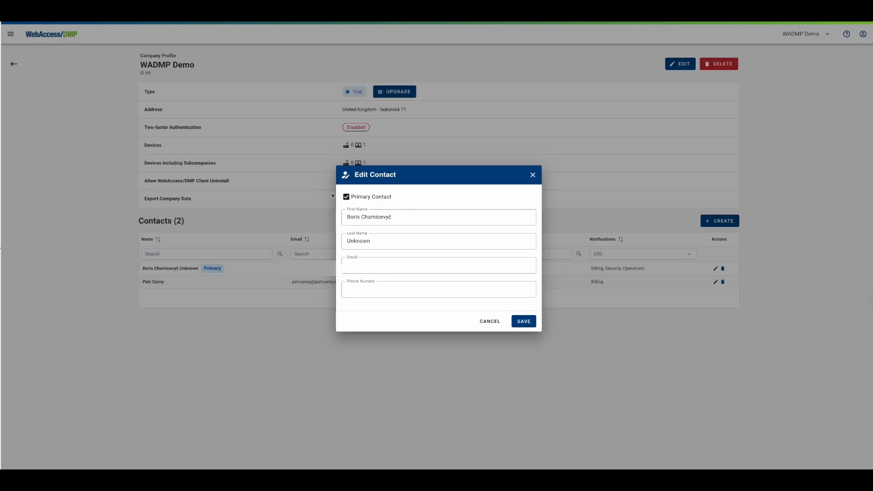
pyautogui.click(533, 177)
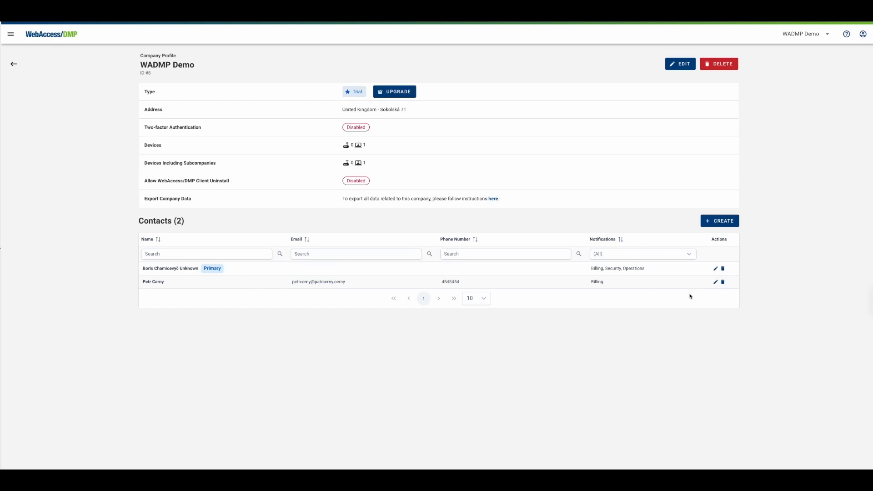
# Step: Open the second contact's edit form, review its notification options, and save the contact
pyautogui.click(715, 282)
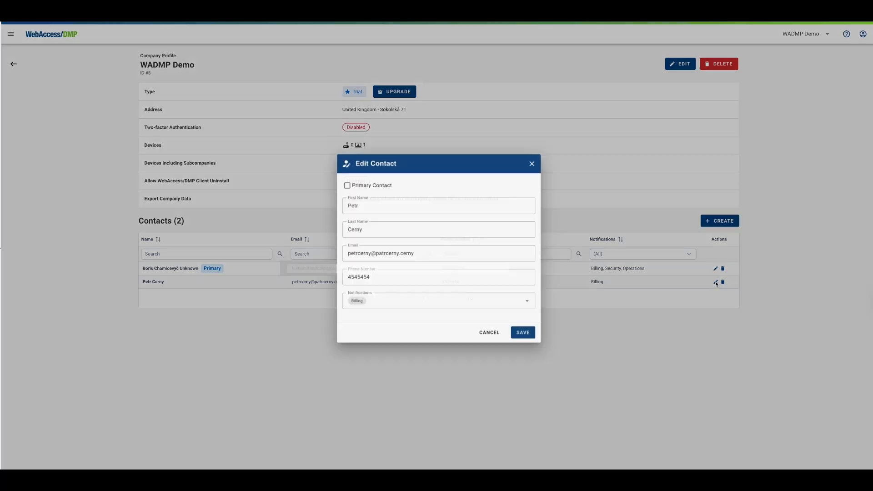
pyautogui.click(447, 301)
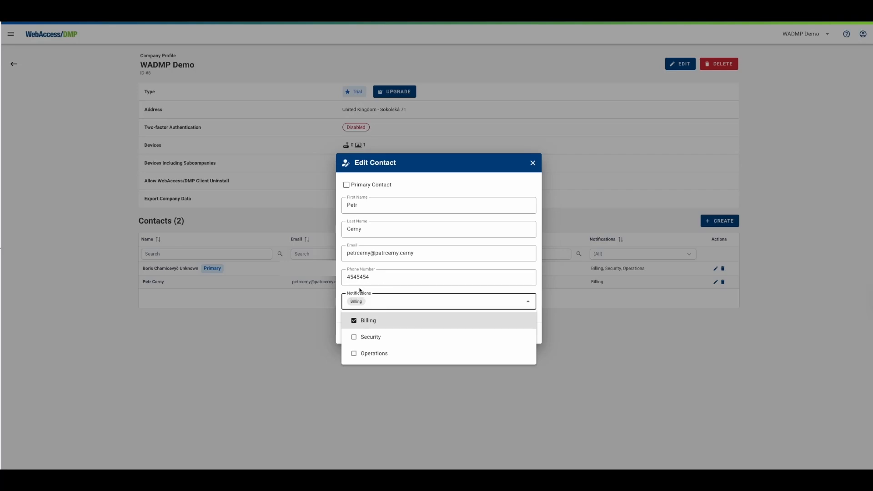
pyautogui.click(361, 289)
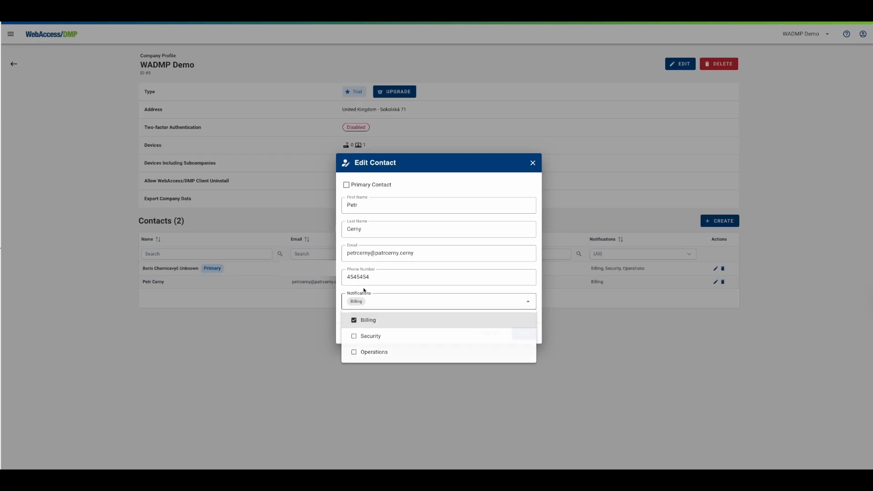
pyautogui.click(523, 335)
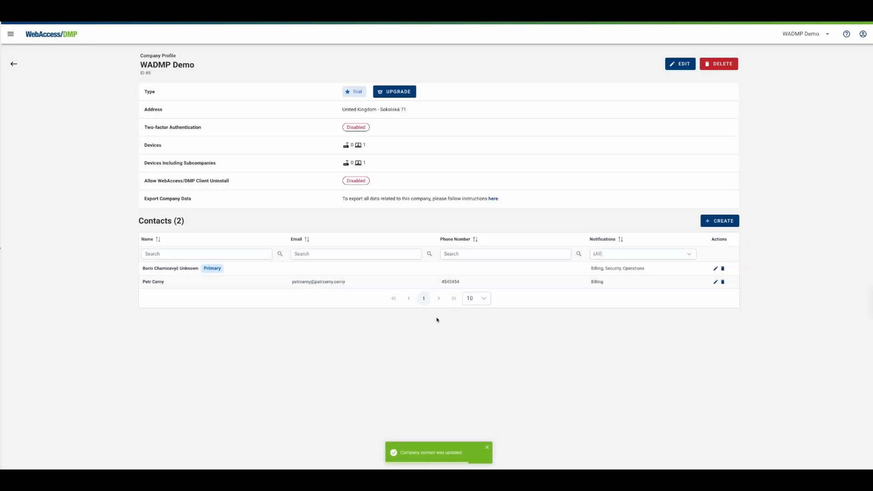